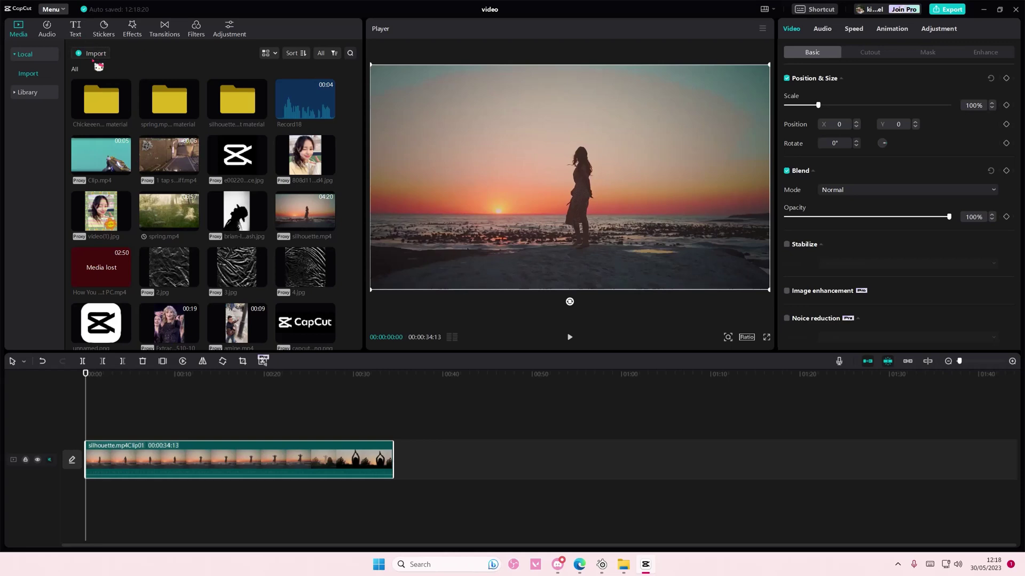
Add a Default text title and place the black B&W library clip above the sunset footage
left_click(76, 29)
left_click(111, 96)
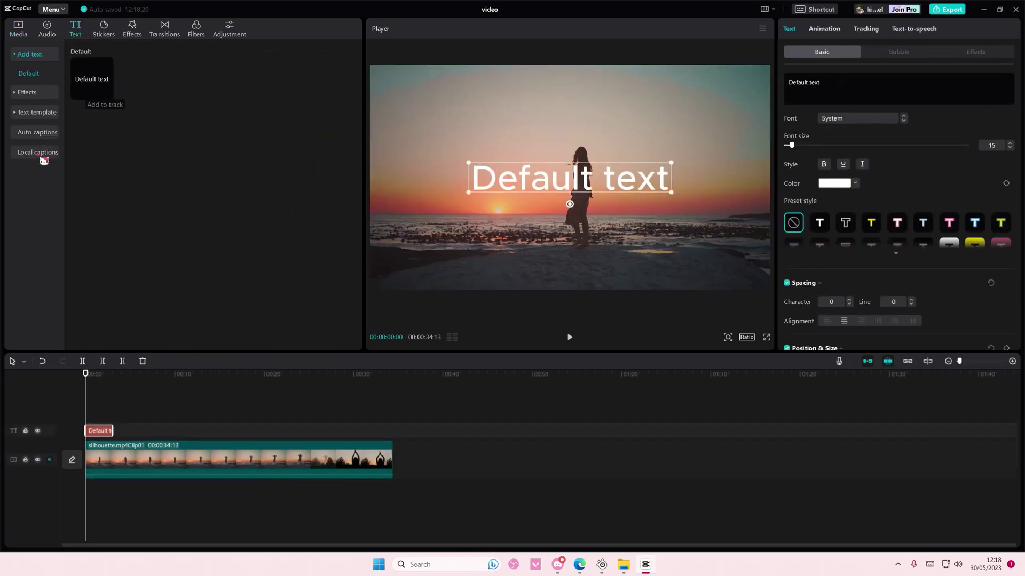
left_click(19, 33)
left_click(28, 92)
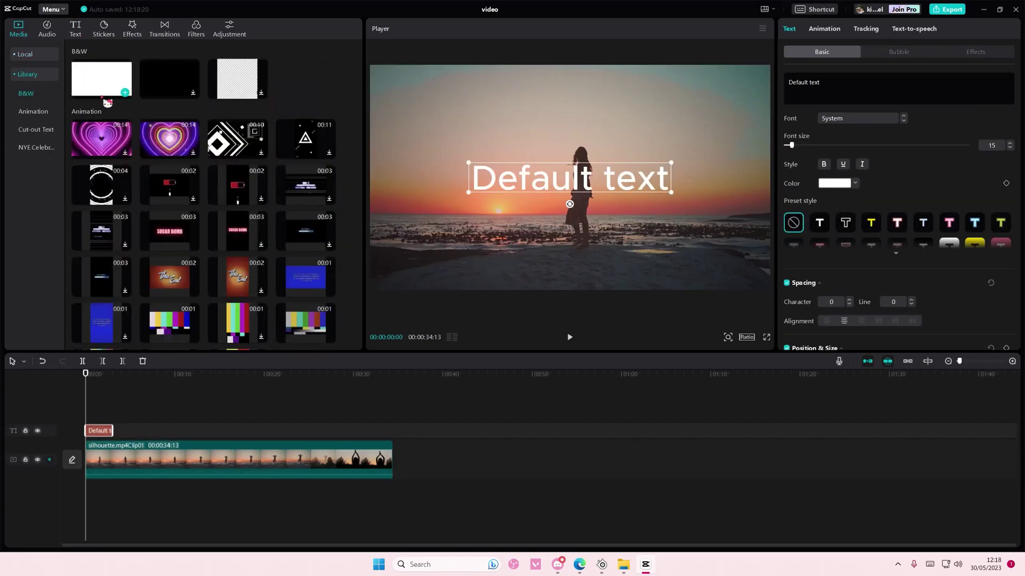
mouse_move(169, 80)
left_mouse_down()
mouse_move(71, 438)
mouse_move(77, 453)
mouse_move(99, 436)
mouse_move(104, 448)
mouse_move(103, 436)
mouse_move(394, 440)
left_mouse_up()
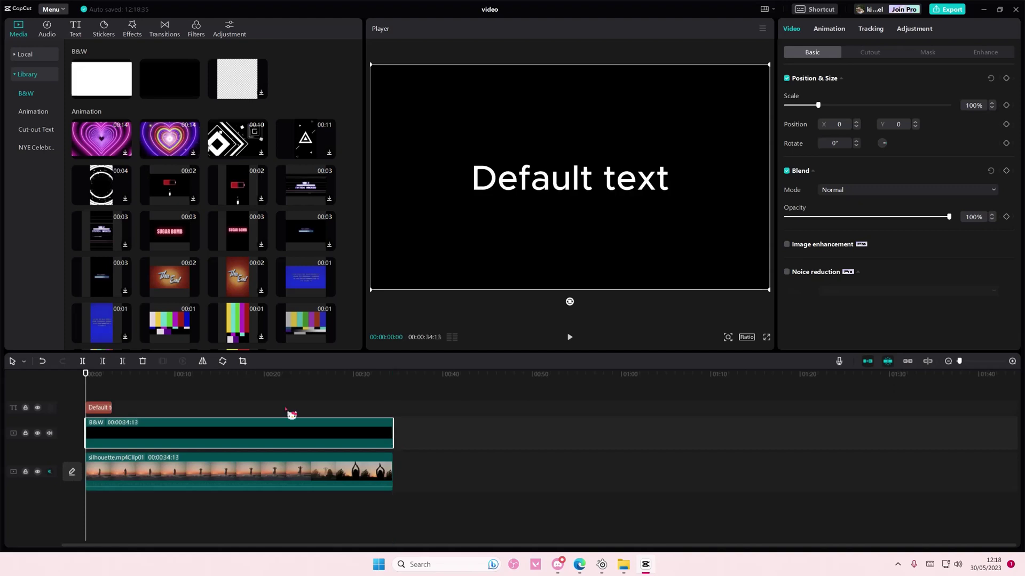
Stretch the title to 34:13 and make it read SUNSET in Jumper, size 36
left_click(102, 406)
left_click_drag(112, 407, 392, 415)
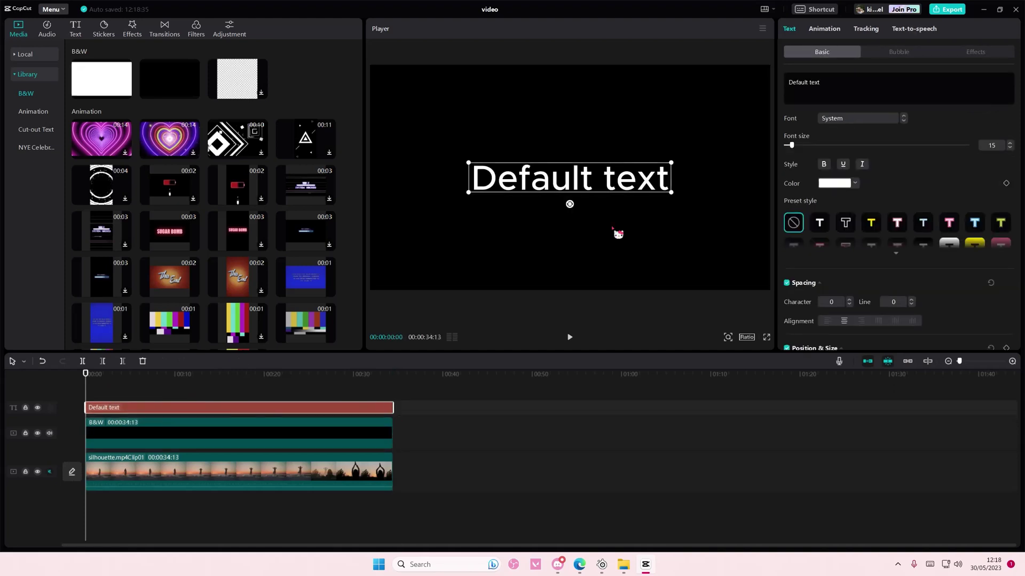
double_click(805, 80)
type("SUNSE")
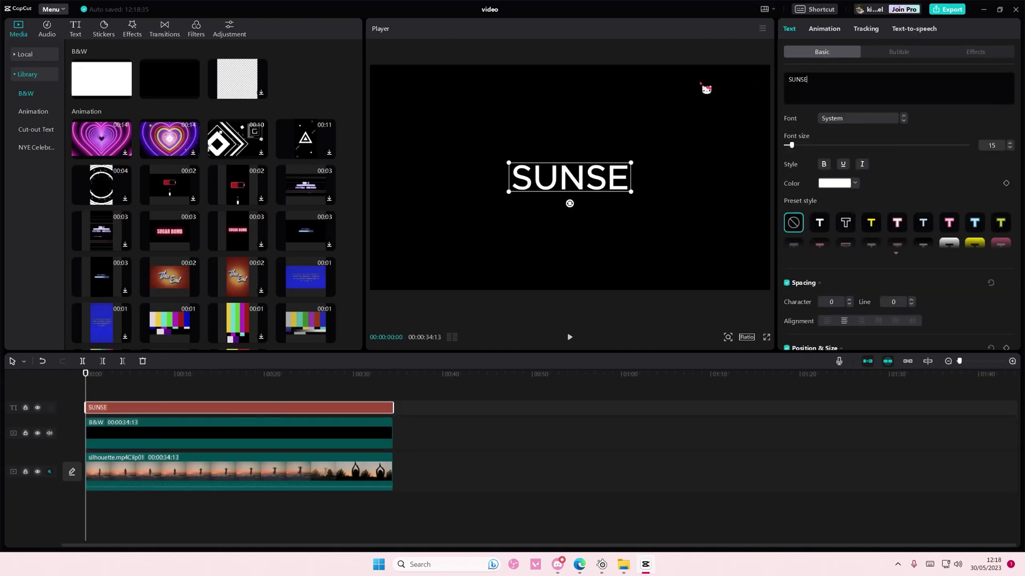
type("T")
left_click(860, 119)
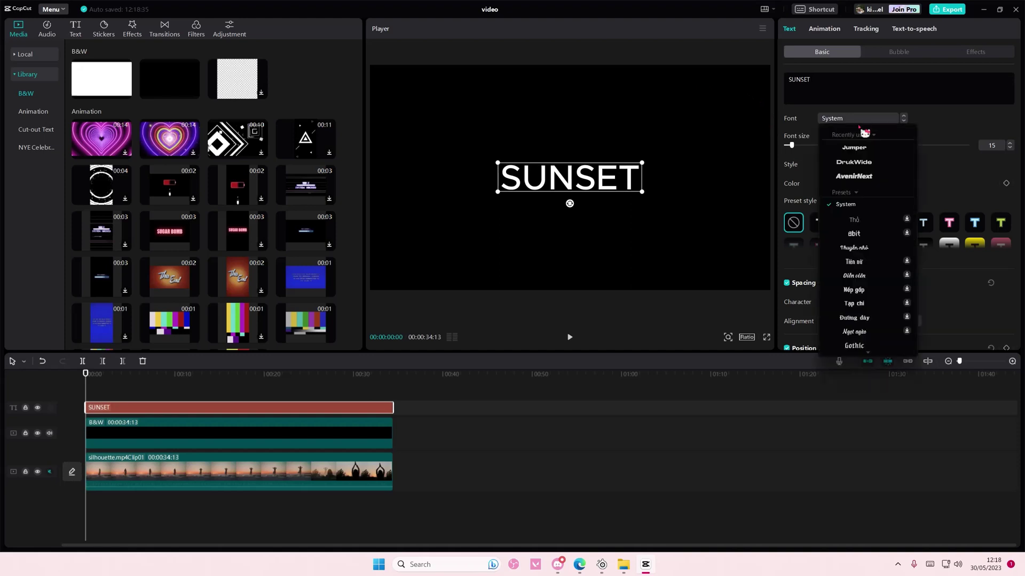
left_click(869, 156)
left_click_drag(794, 146, 805, 146)
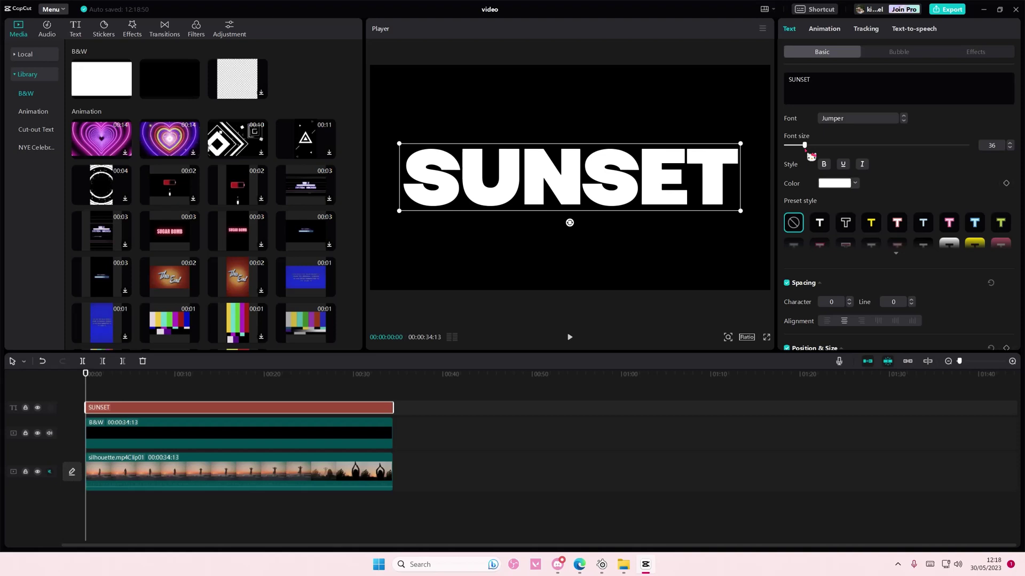
left_click(353, 433, "ctrl")
Combine the SUNSET title and black clip into a compound clip
left_click(447, 446)
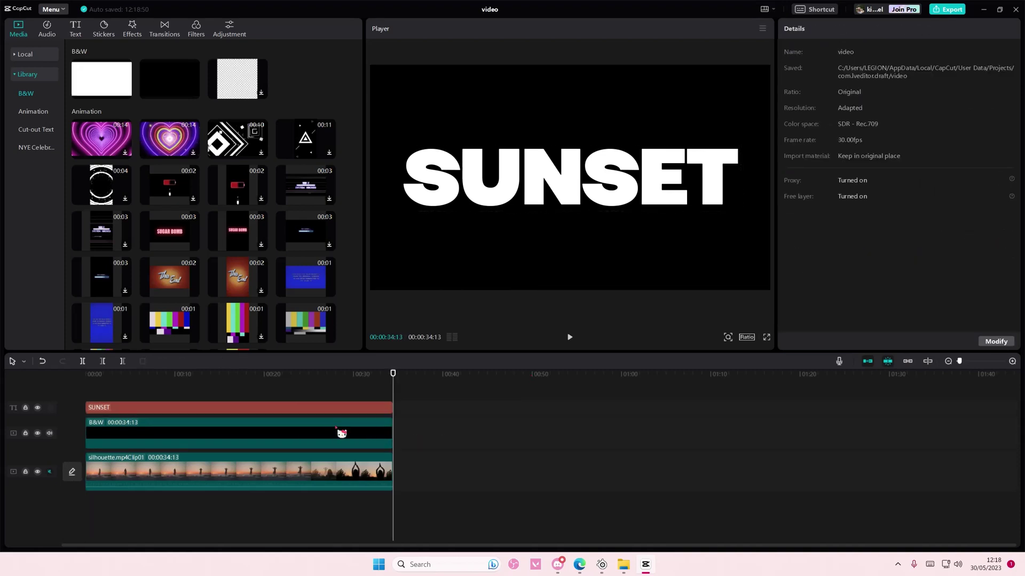
left_click(353, 433, "ctrl")
left_click(308, 404, "ctrl")
right_click(340, 439)
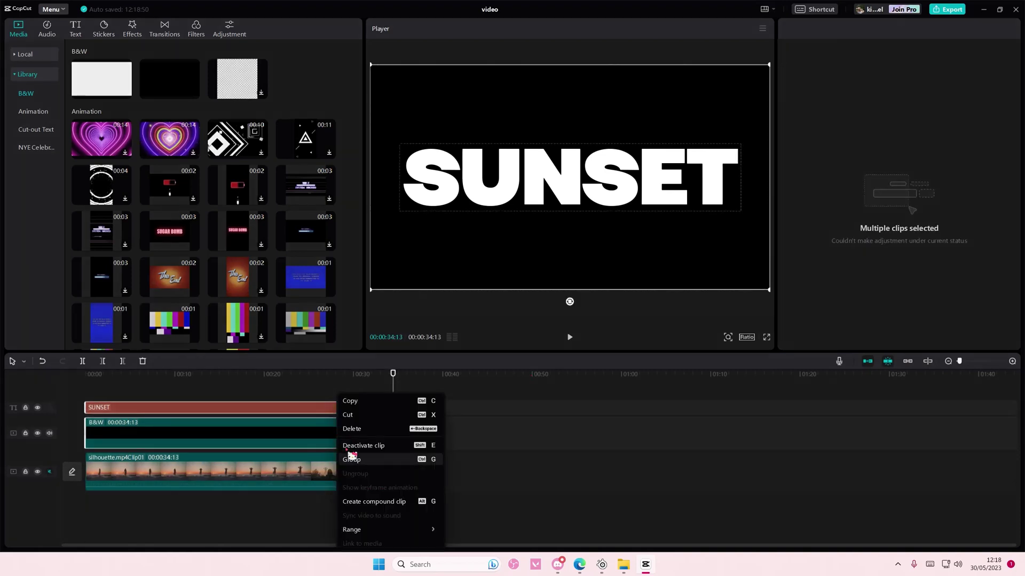
left_click(385, 503)
key("Home")
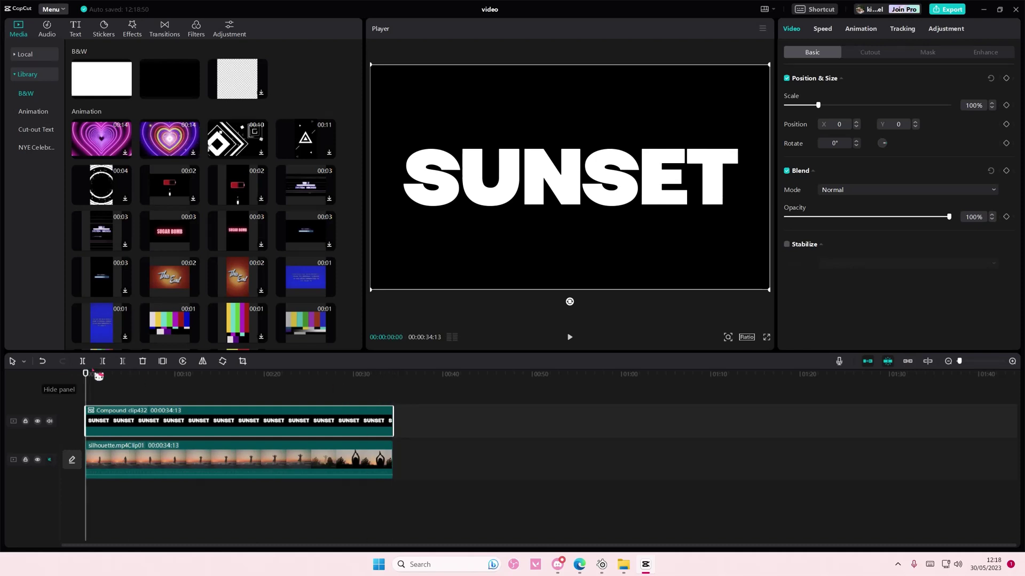
Set the compound clip's blend mode to Darken, after trying Brighten
left_click(861, 193)
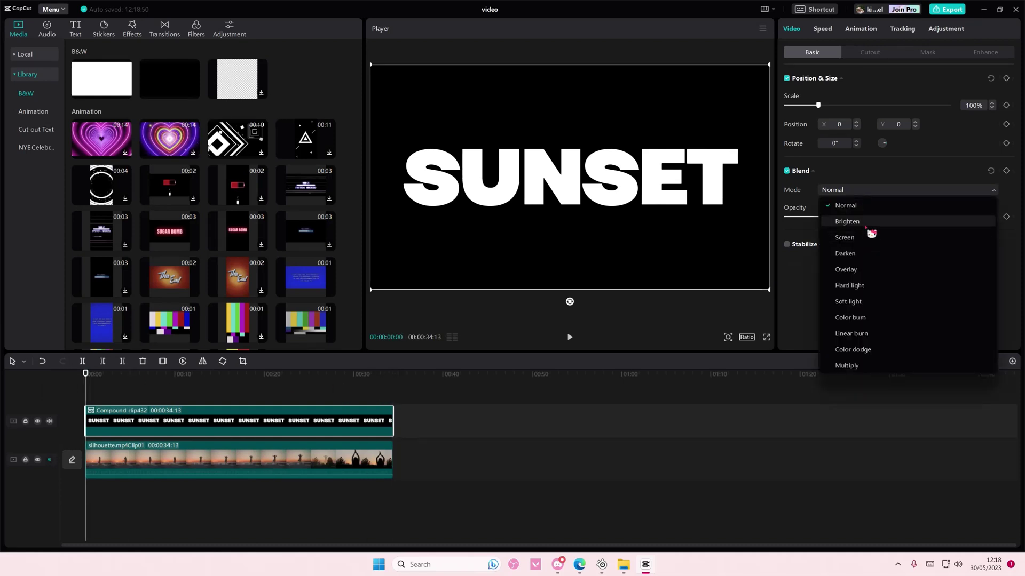
left_click(847, 222)
left_click(200, 389)
left_click(205, 419)
left_click(865, 192)
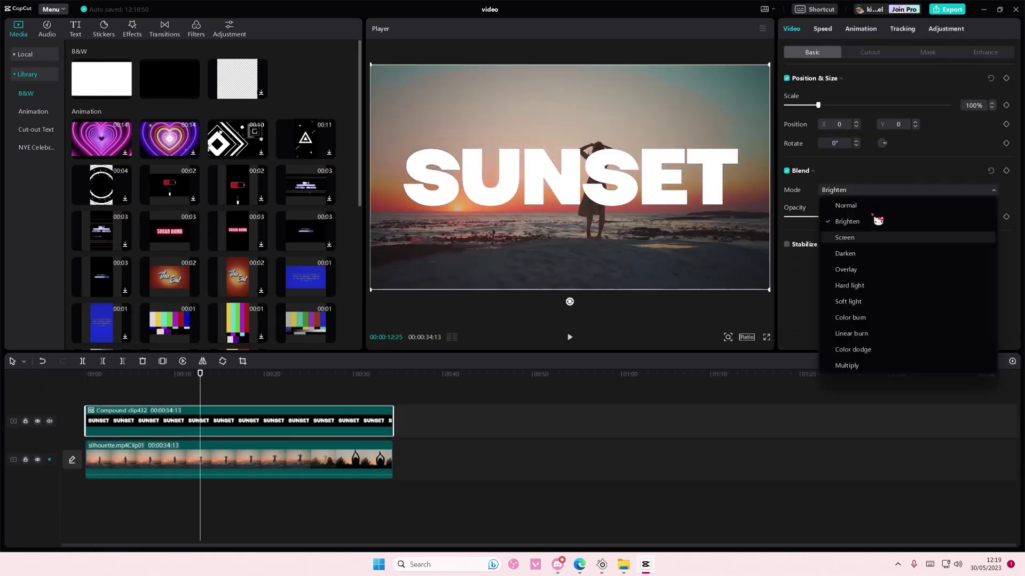
left_click(860, 259)
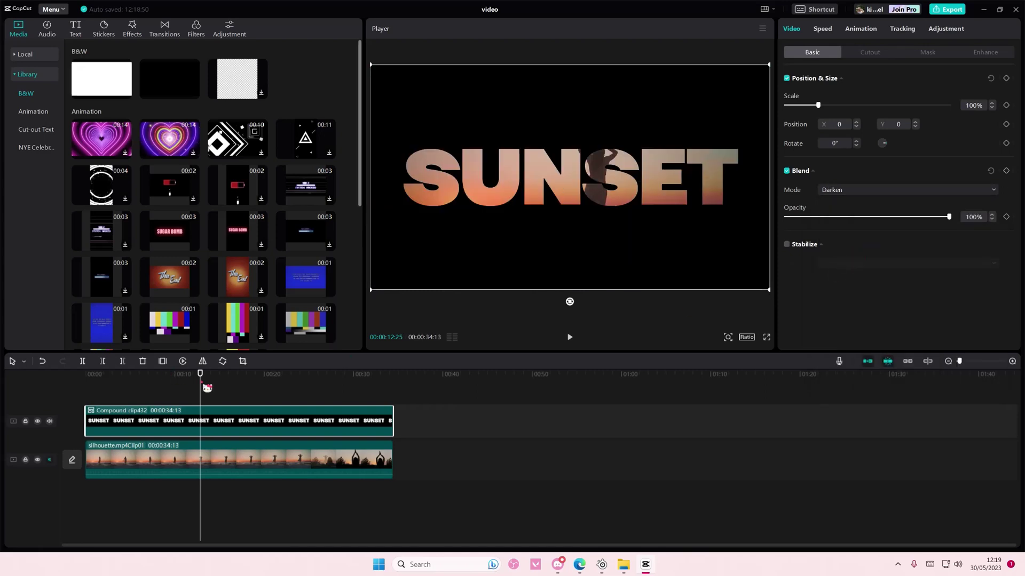
left_click_drag(201, 374, 64, 386)
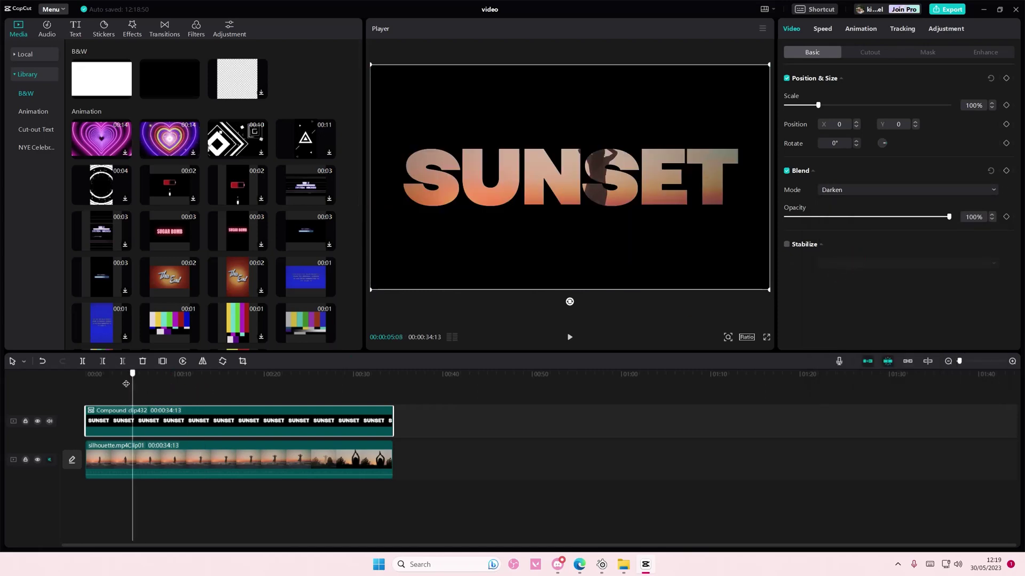
Mute the compound track and add a 100% scale keyframe at 00:00
left_click(49, 422)
left_click(1006, 105)
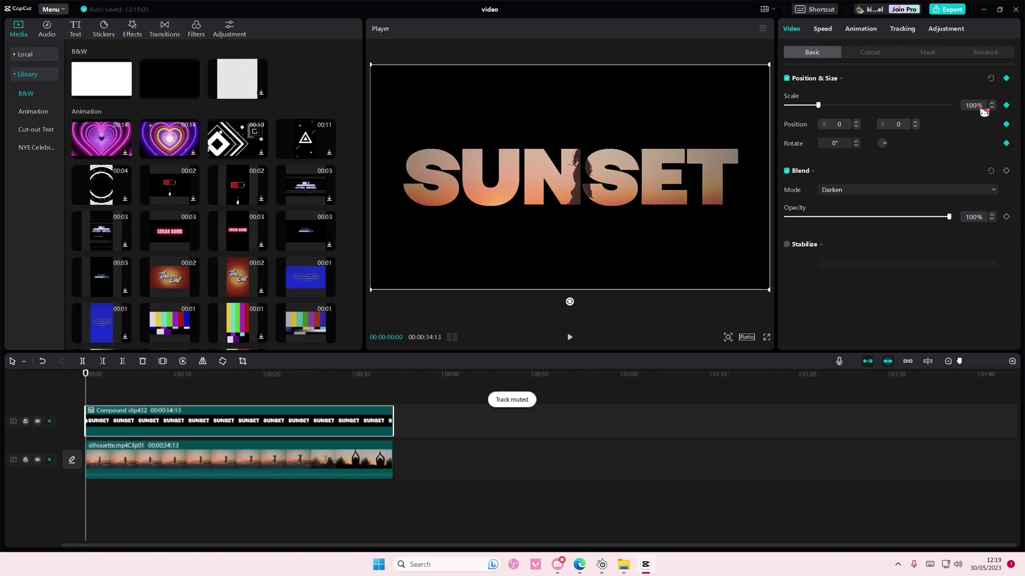
left_click_drag(359, 376, 212, 376)
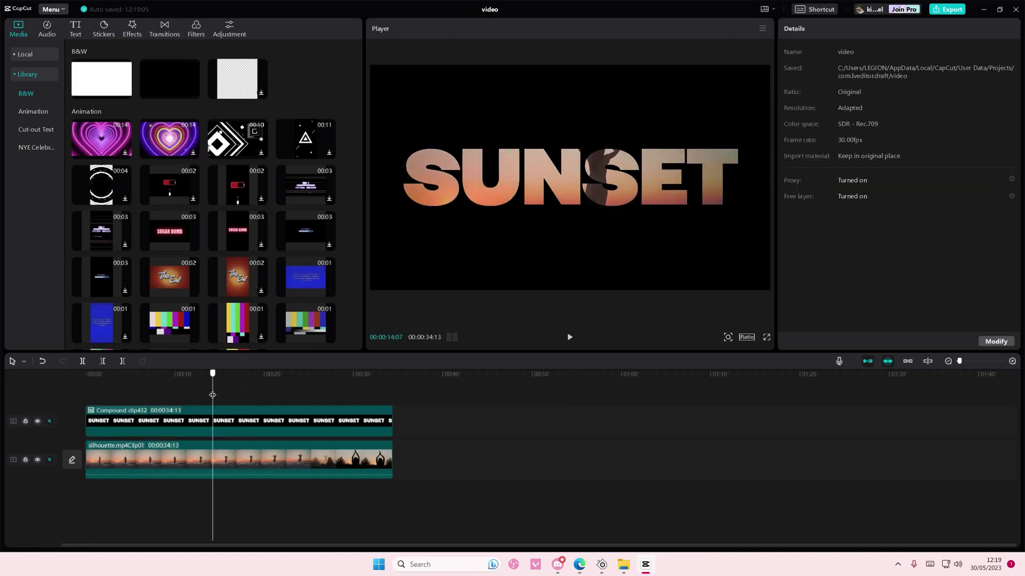
left_click(330, 425)
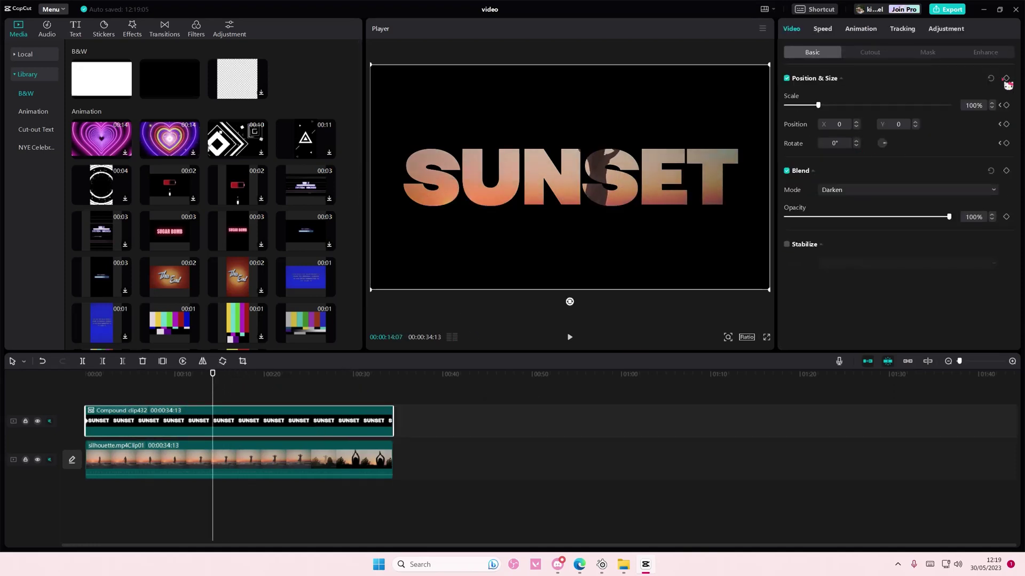
Set the text mask's scale to 2500% at the 14-second mark
left_click_drag(818, 105, 949, 105)
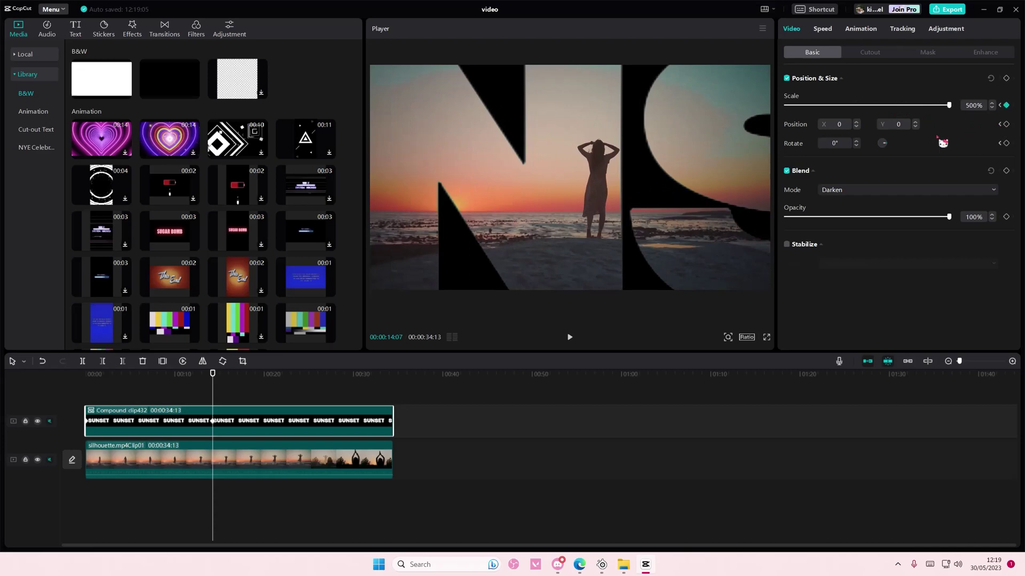
double_click(970, 106)
type("10")
key("Return")
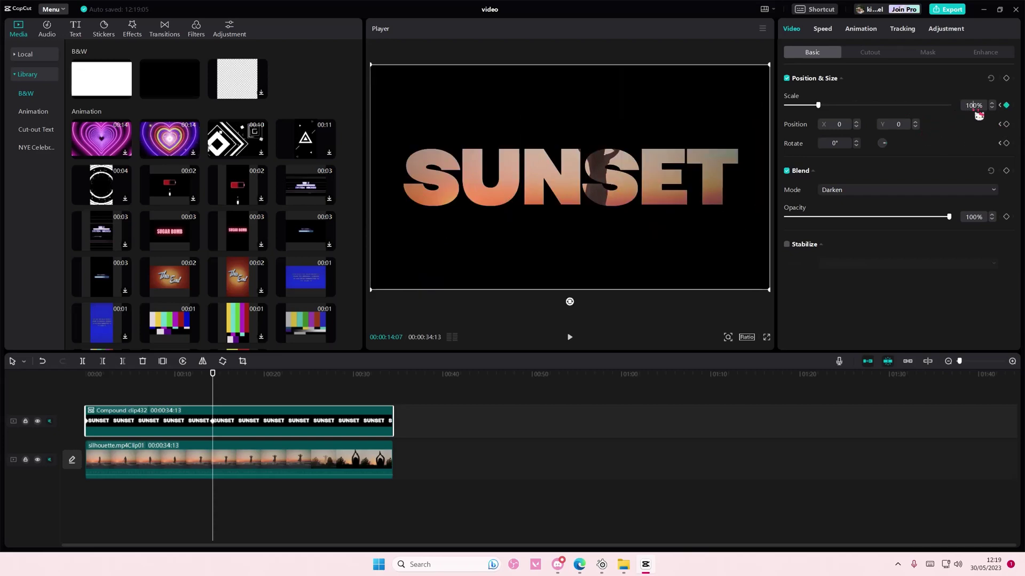
type("0")
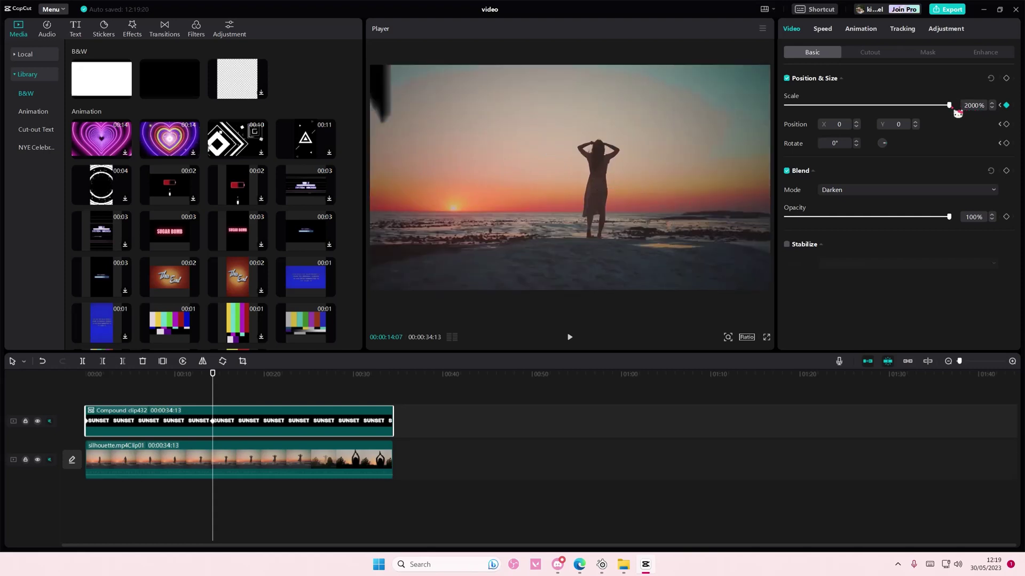
left_click_drag(949, 106, 956, 113)
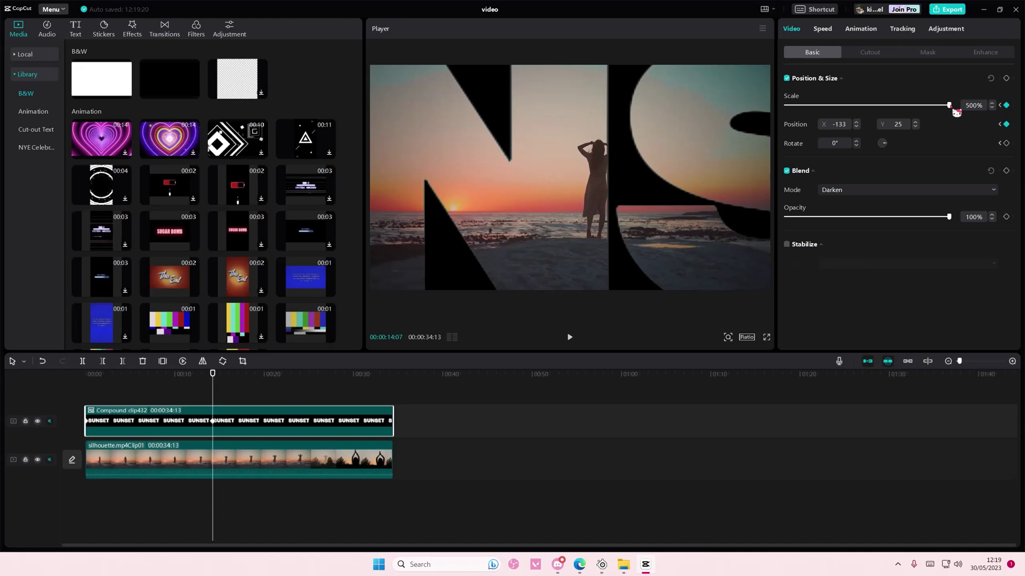
left_click(974, 106)
type("2500")
key("Return")
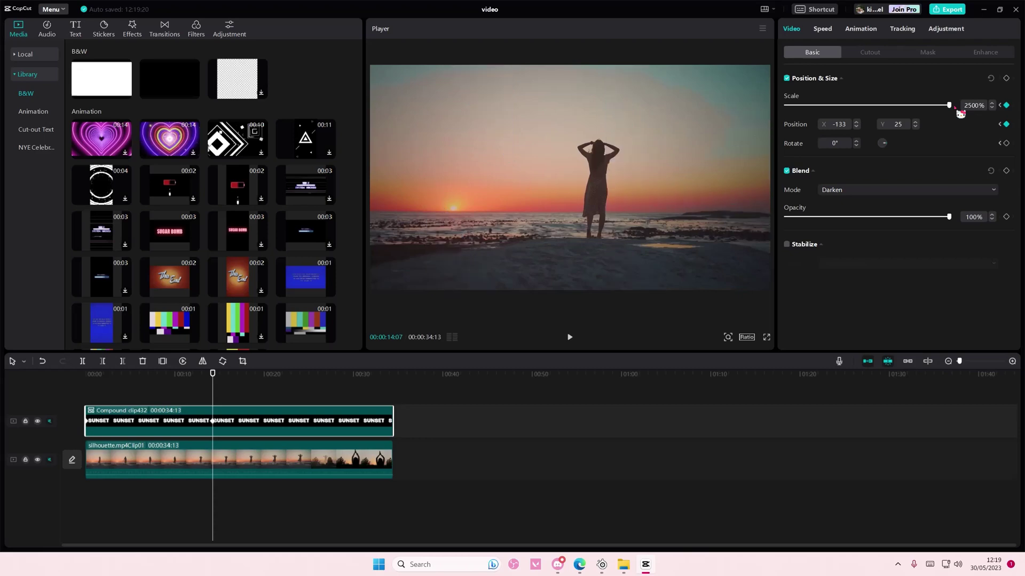
mouse_move(212, 375)
left_mouse_down()
mouse_move(86, 375)
mouse_move(118, 375)
left_mouse_up()
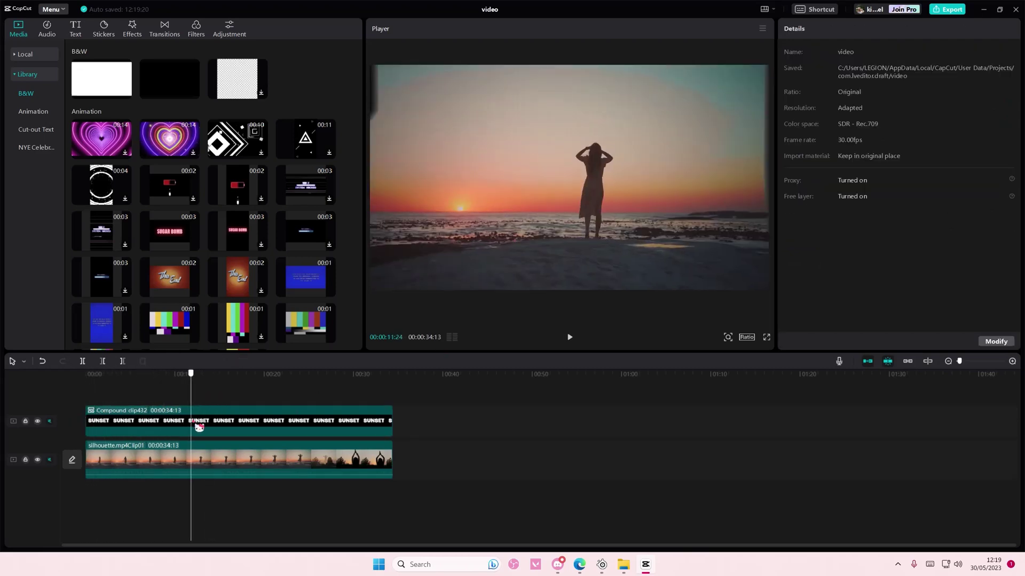
left_click(180, 431)
left_click(215, 429)
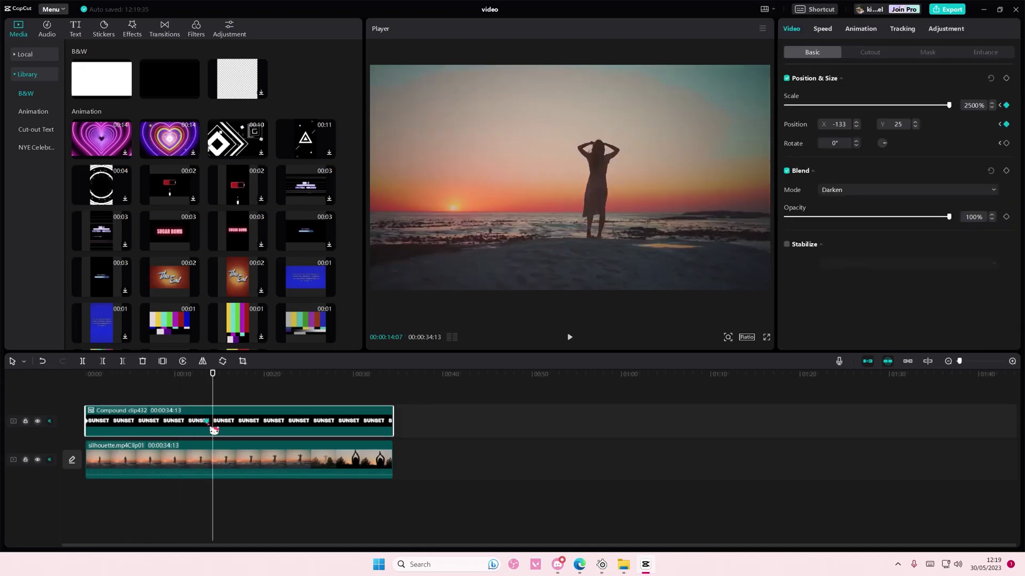
left_click(193, 393)
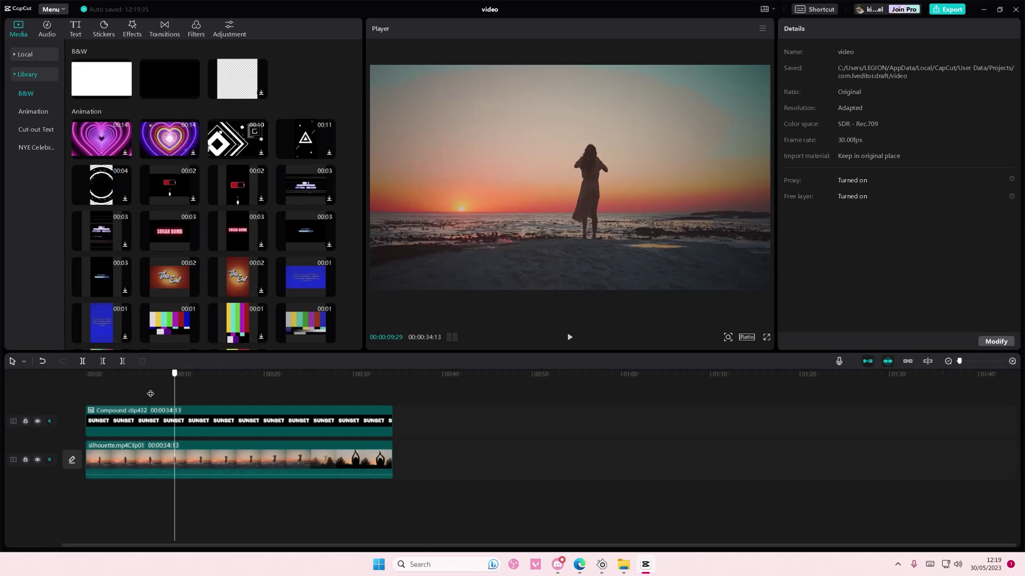
left_click_drag(184, 375, 86, 375)
key("space")
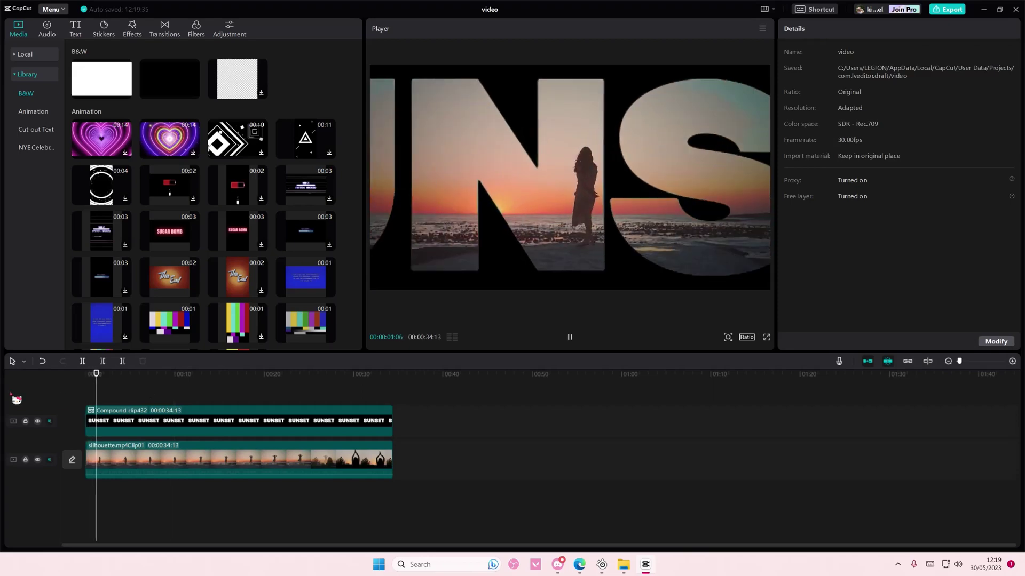
left_click(100, 417)
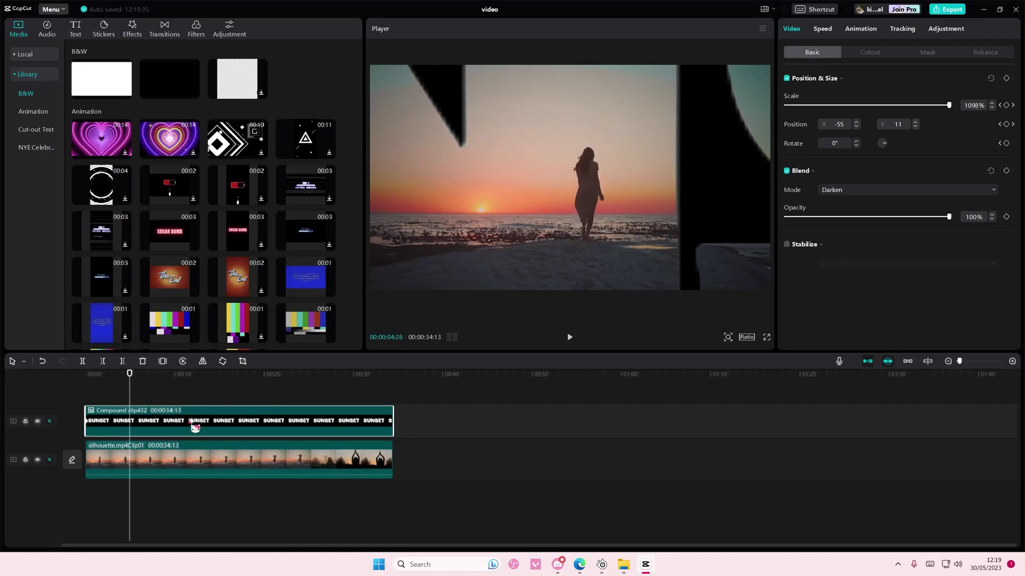
left_click(192, 426)
left_click(122, 390)
key("space")
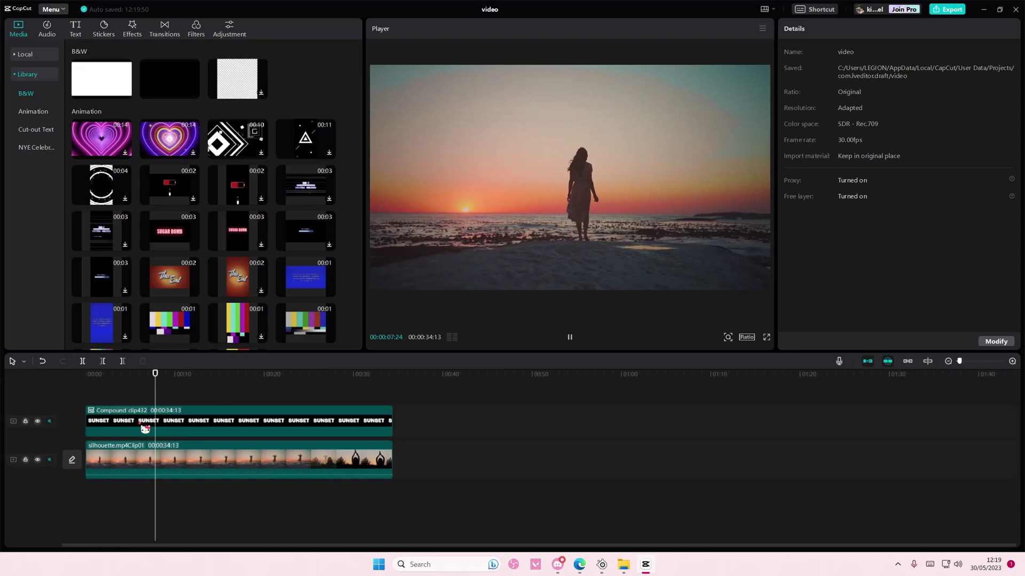
key("space")
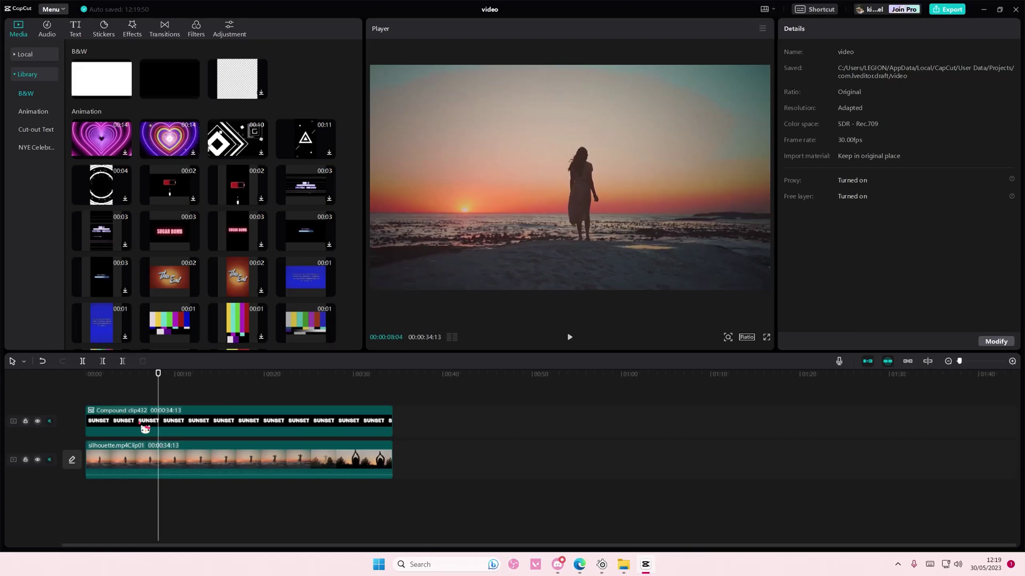